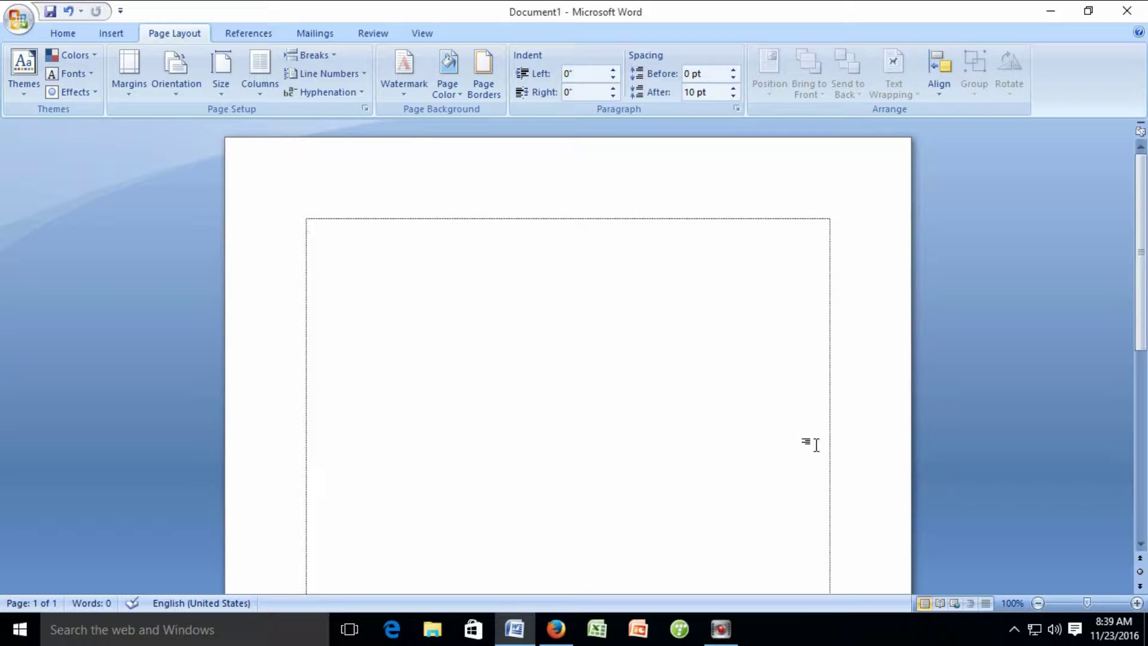
Switch the page size from Letter to A4 (8.27" x 11.69") via the Size gallery
left_click(221, 70)
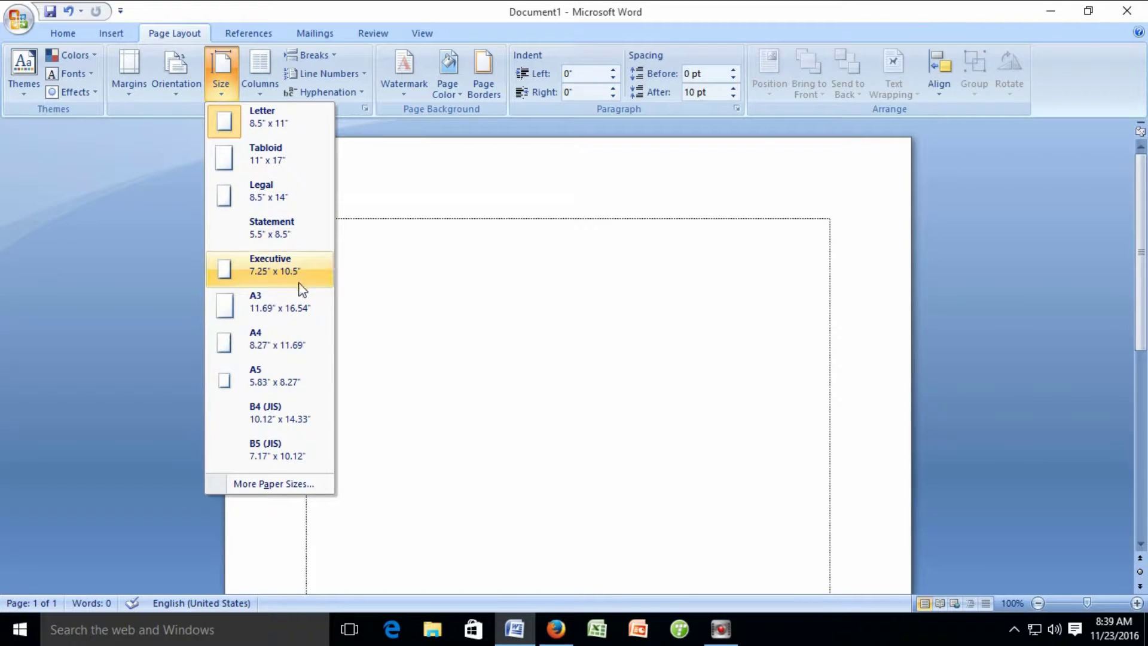
left_click(259, 339)
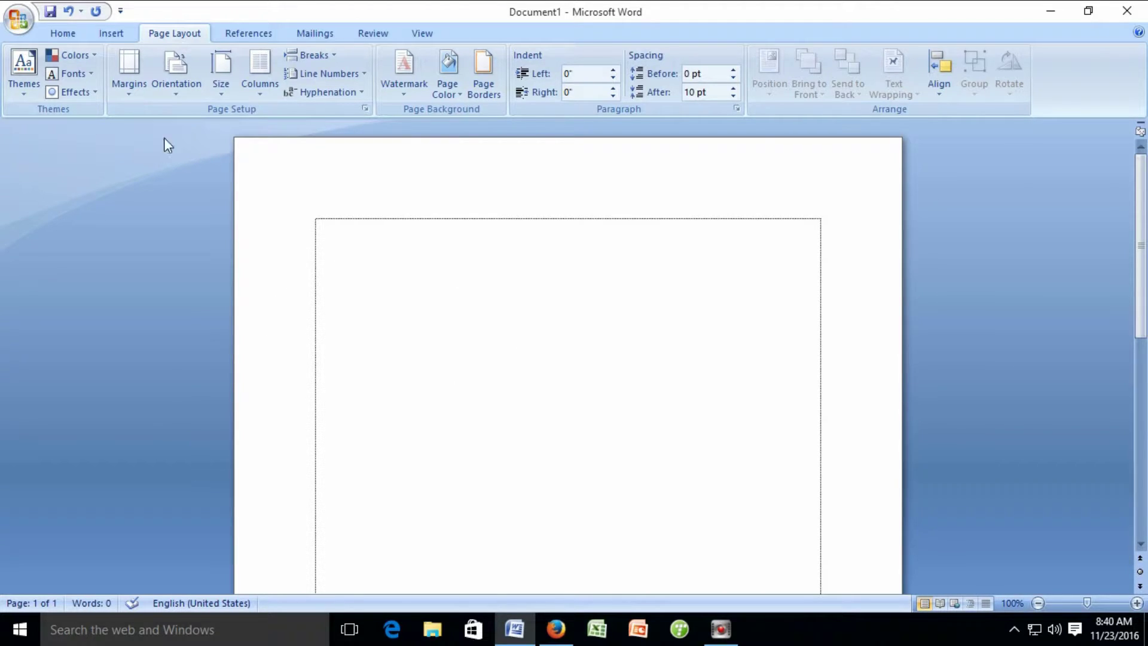
Choose Legal (8.5" x 14") from the Size gallery
left_click(226, 66)
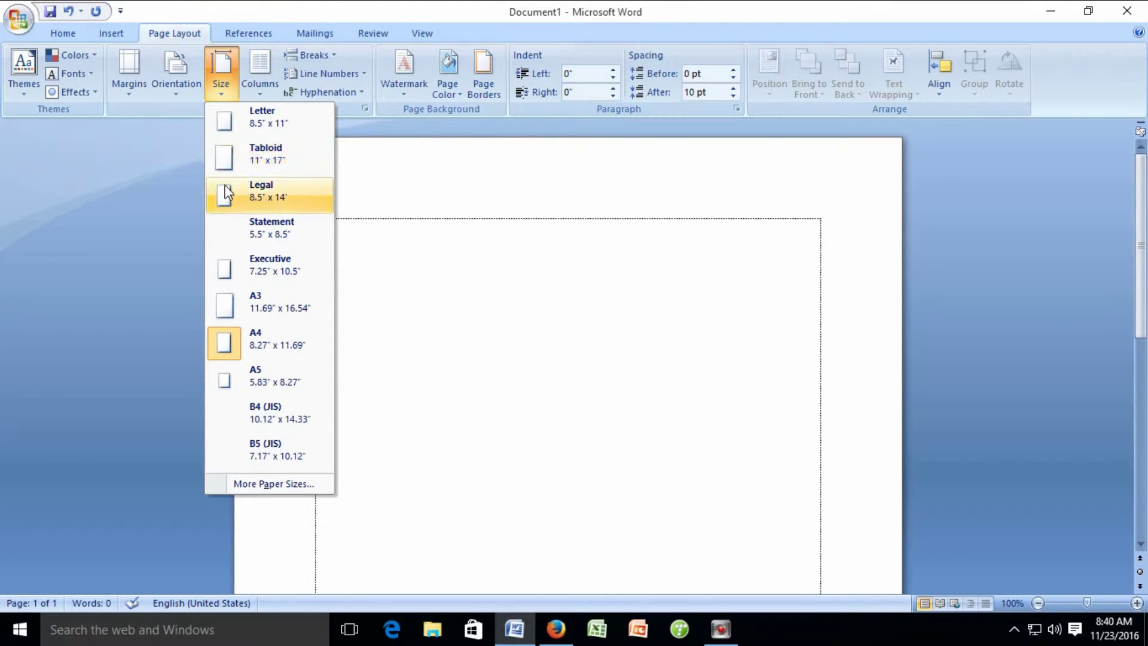
left_click(264, 195)
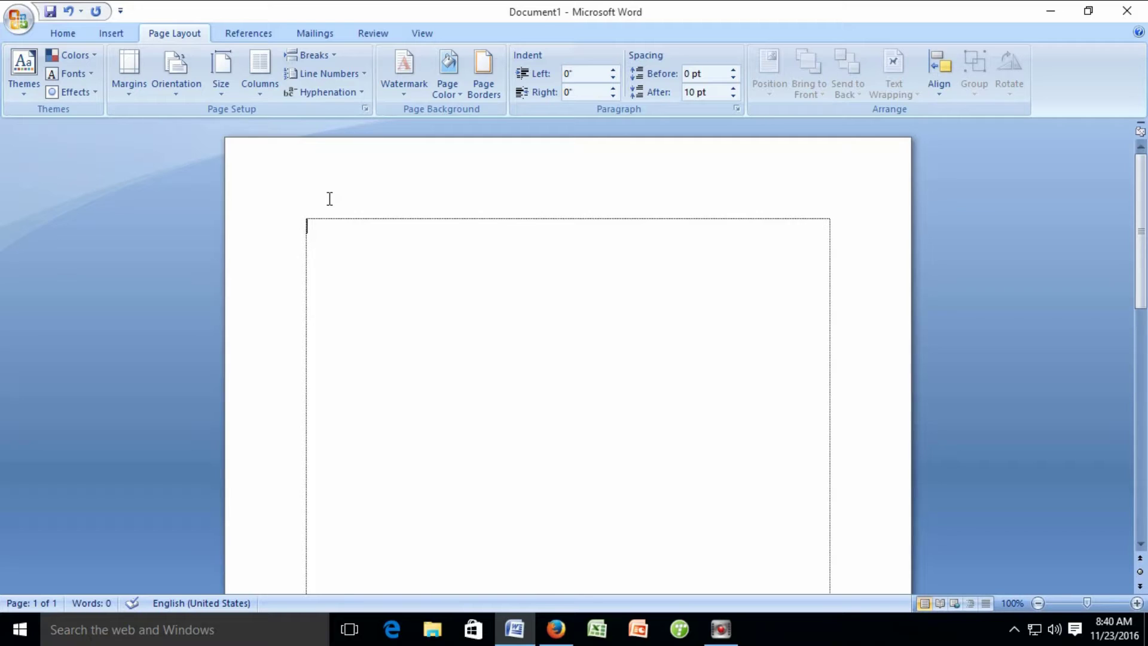
Pick A5 (5.83" x 8.27") from the Size gallery and scroll to check the resized page
left_click(223, 71)
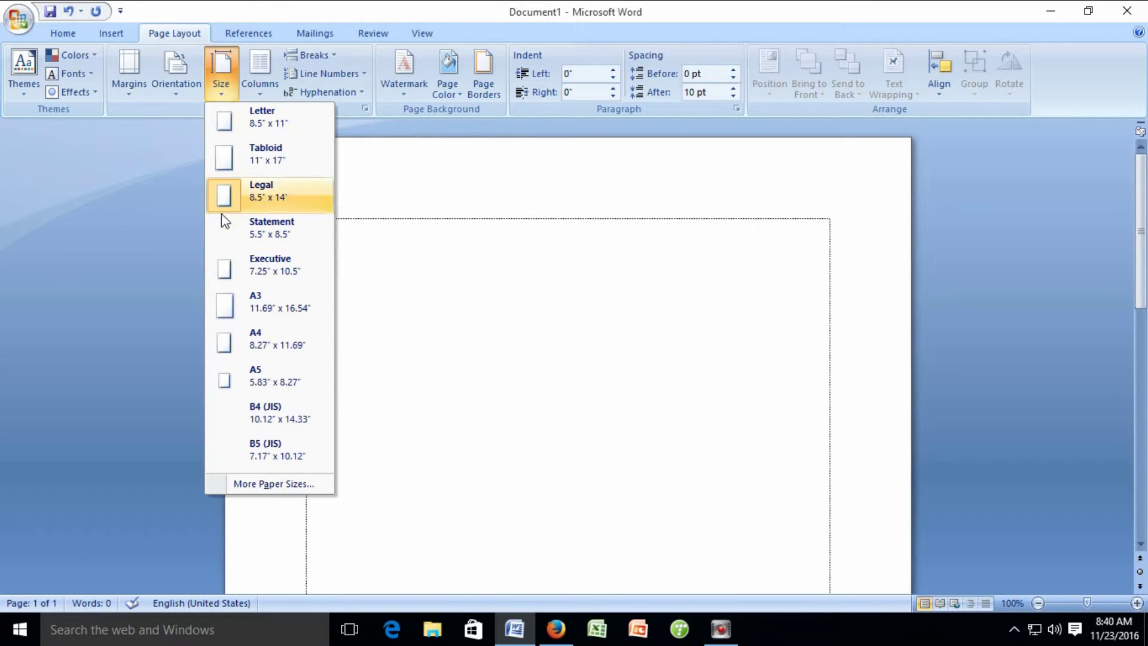
left_click(225, 382)
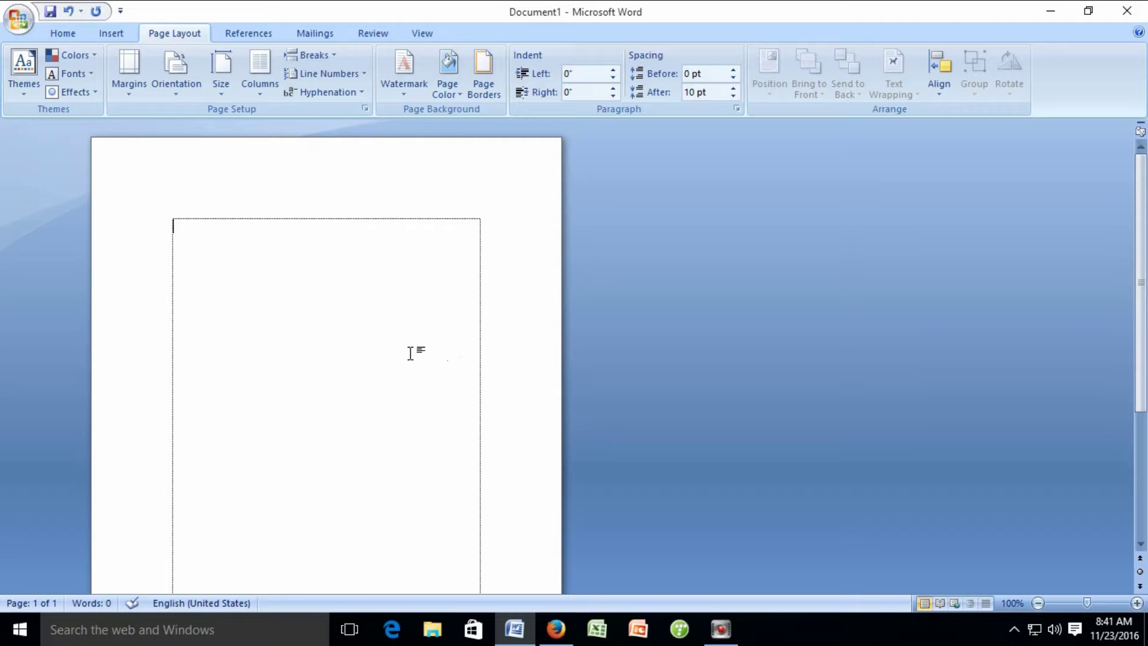
scroll(400, 383, "down", 5)
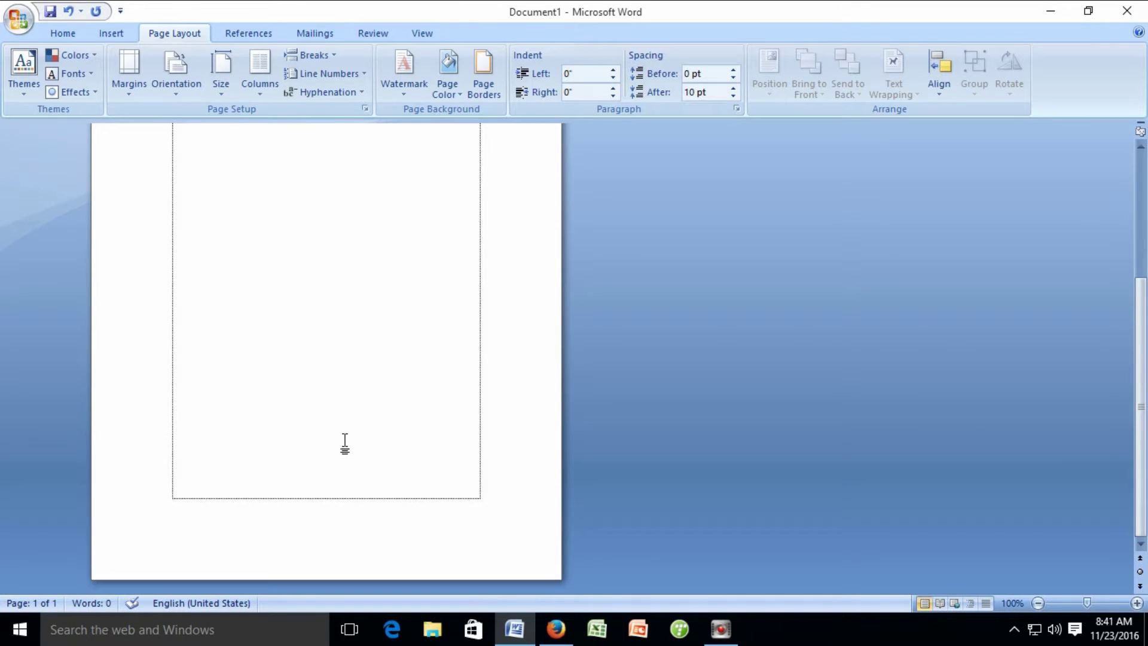
scroll(345, 428, "up", 4)
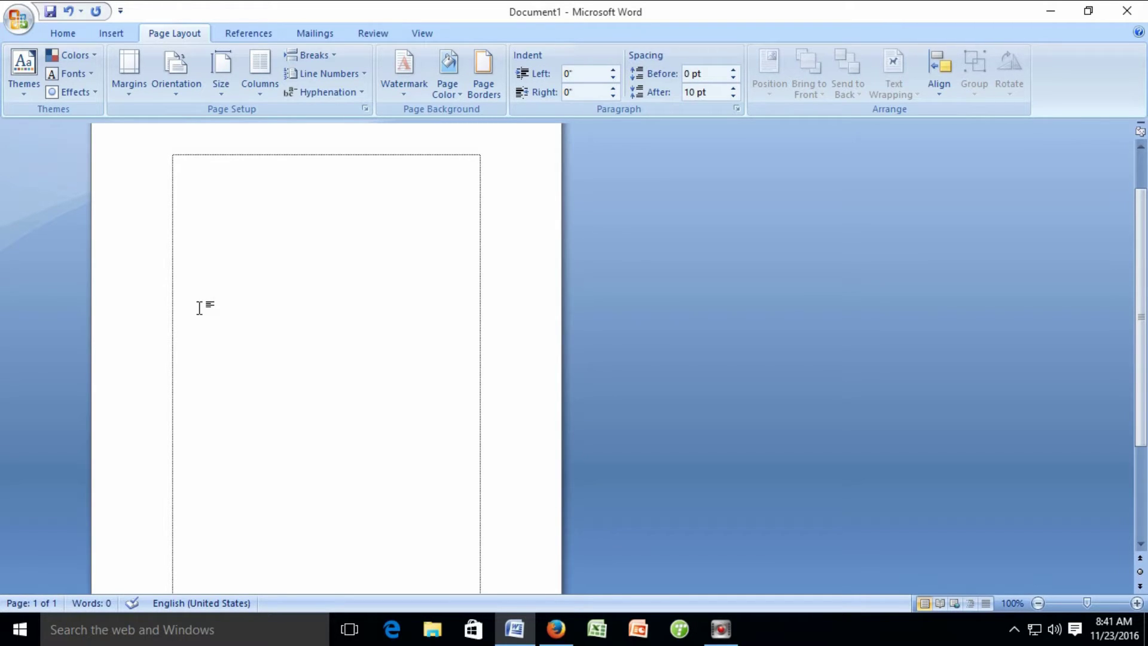
Choose Letter (8.5" x 11") from the Size gallery
left_click(224, 77)
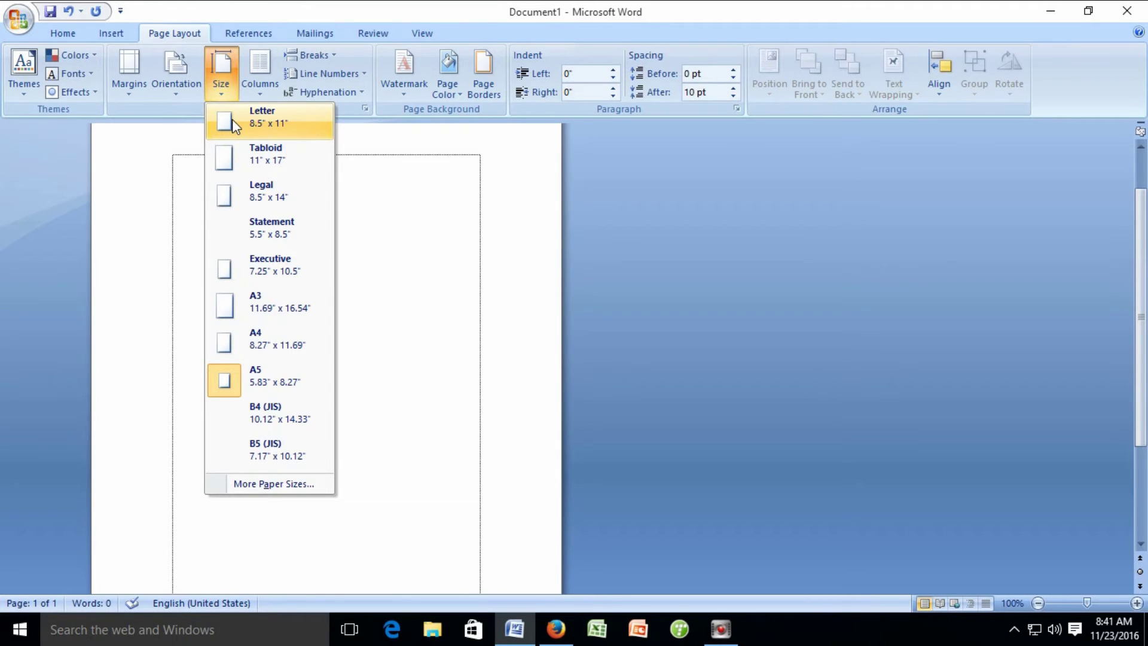
left_click(232, 119)
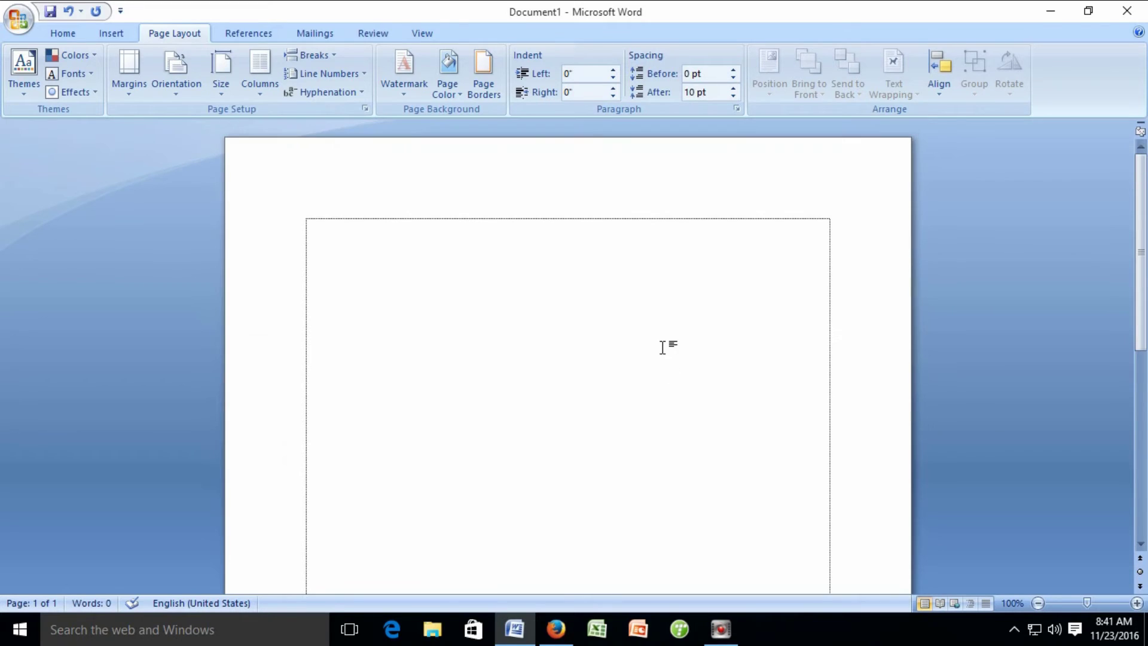